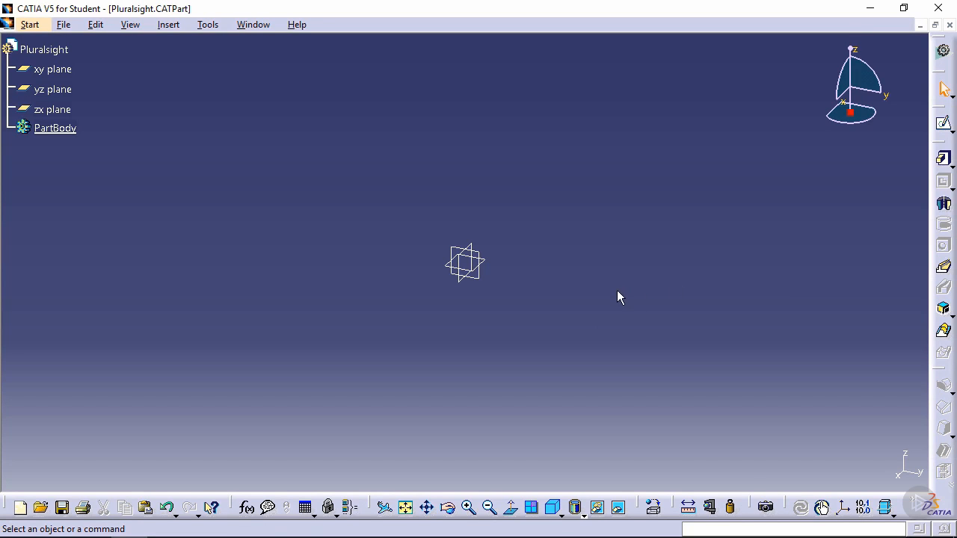
Step: Open a new sketch on the yz plane
{"action": "left_click", "coordinate": [485, 276]}
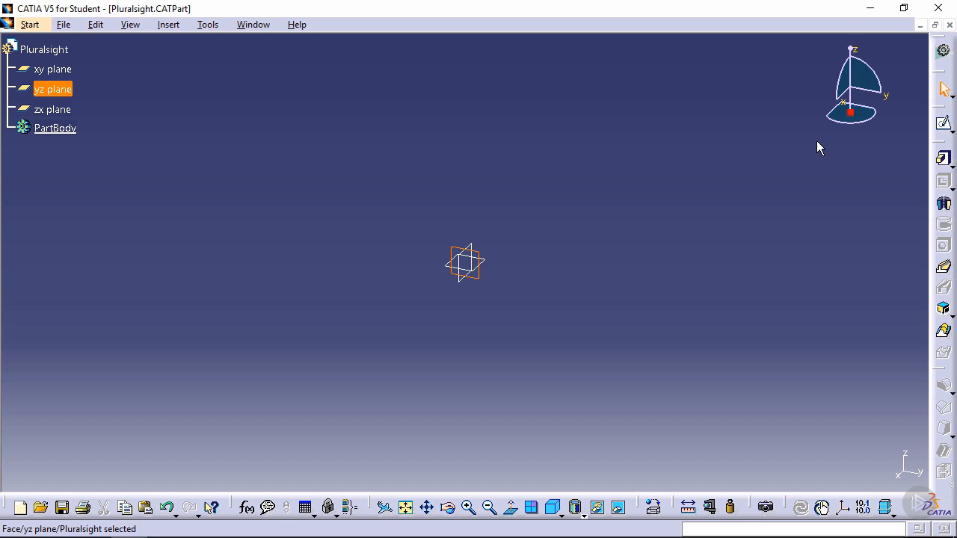
{"action": "left_click", "coordinate": [944, 126]}
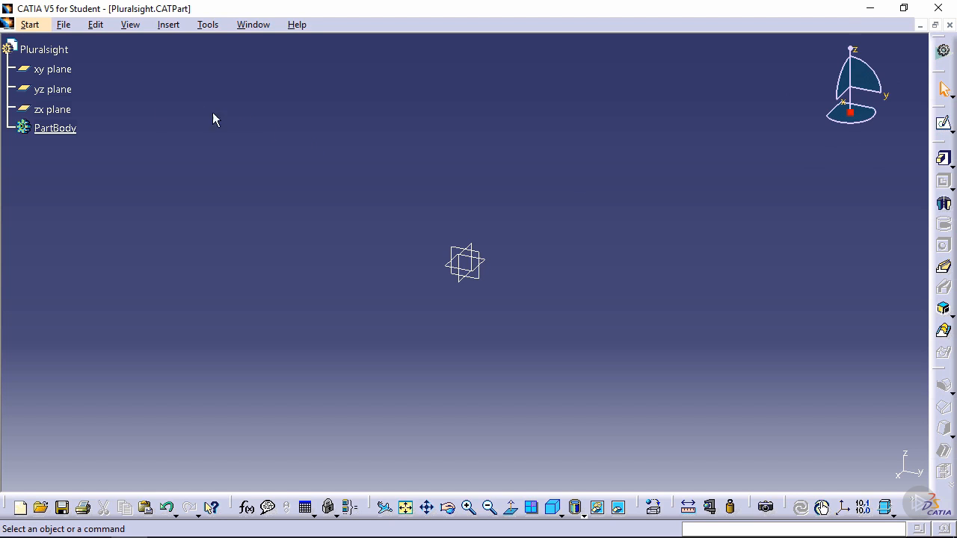
{"action": "left_click", "coordinate": [59, 91]}
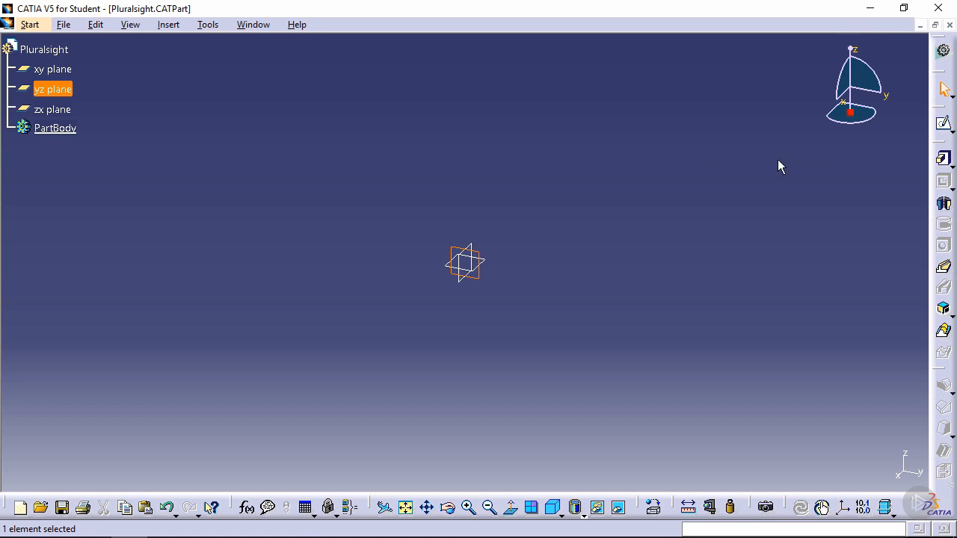
{"action": "left_click", "coordinate": [944, 127]}
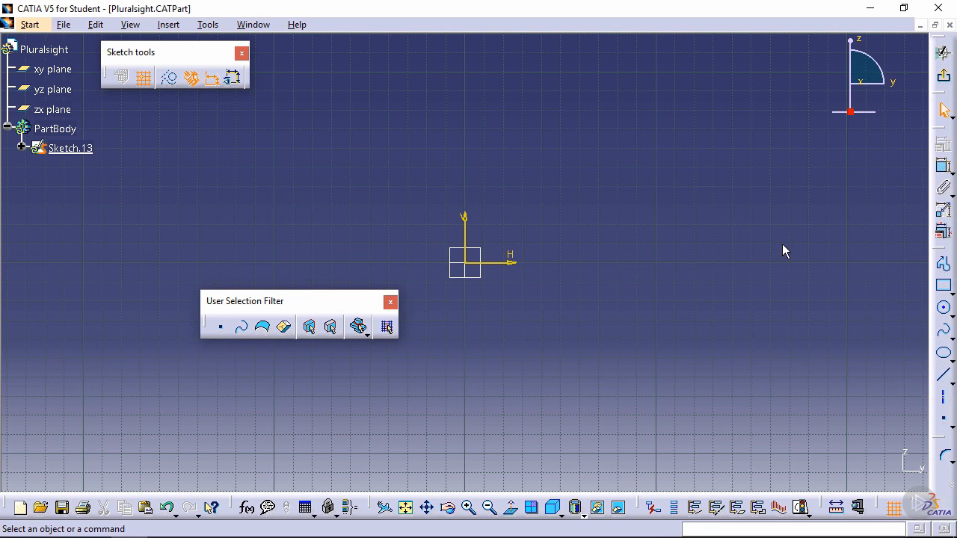
Step: Sketch two separate lines, from about H -80, V 40 to H 60, V 70 mm and from H 40, V -80 to H 110, V 10 mm
{"action": "left_click", "coordinate": [946, 378]}
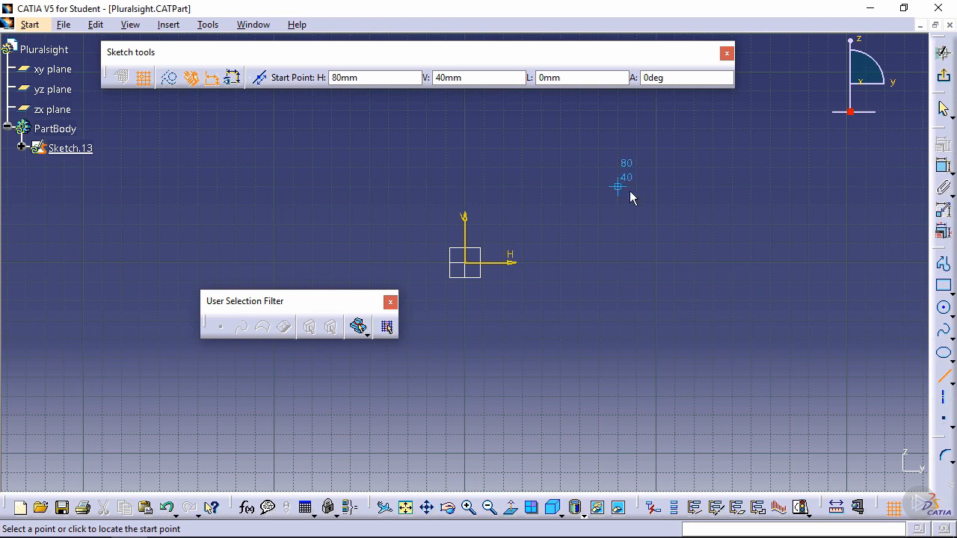
{"action": "left_click", "coordinate": [312, 188]}
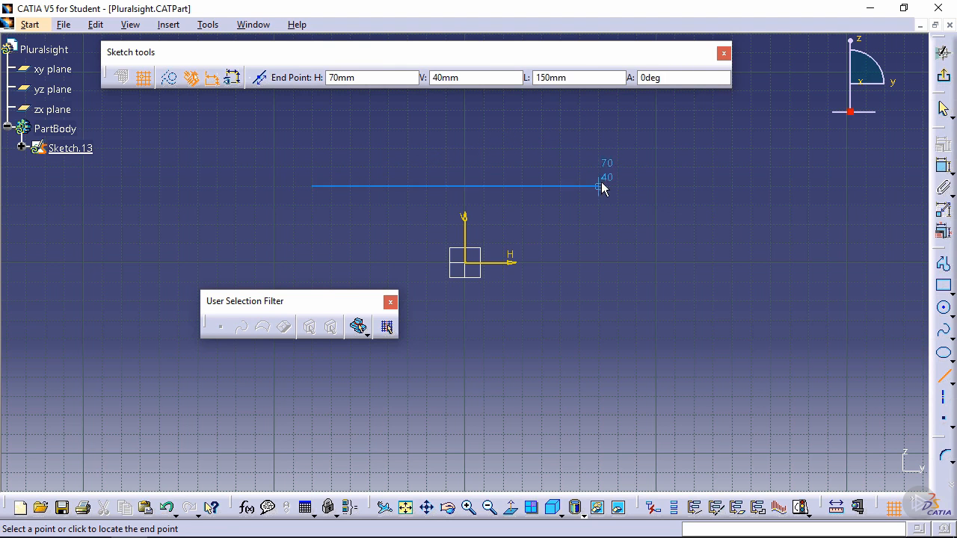
{"action": "left_click", "coordinate": [580, 128]}
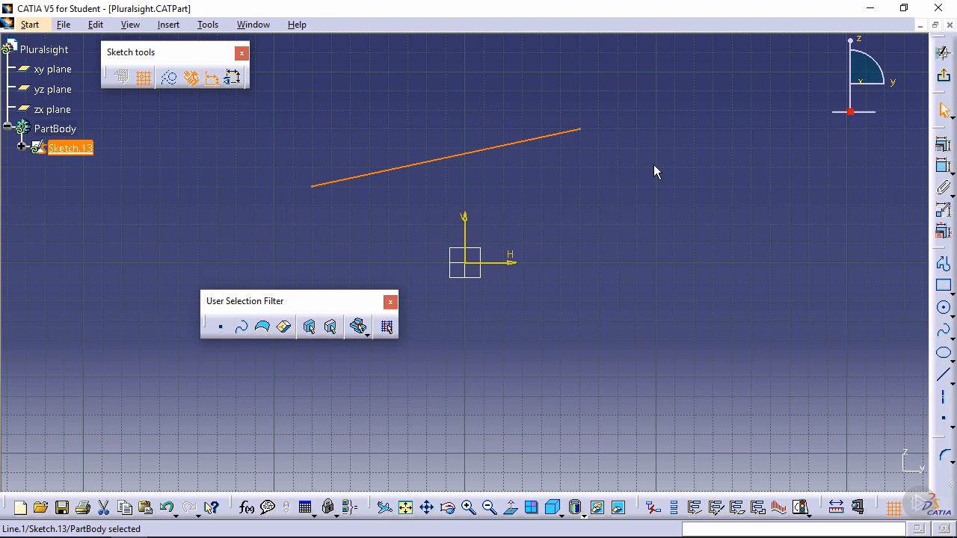
{"action": "left_click", "coordinate": [944, 379]}
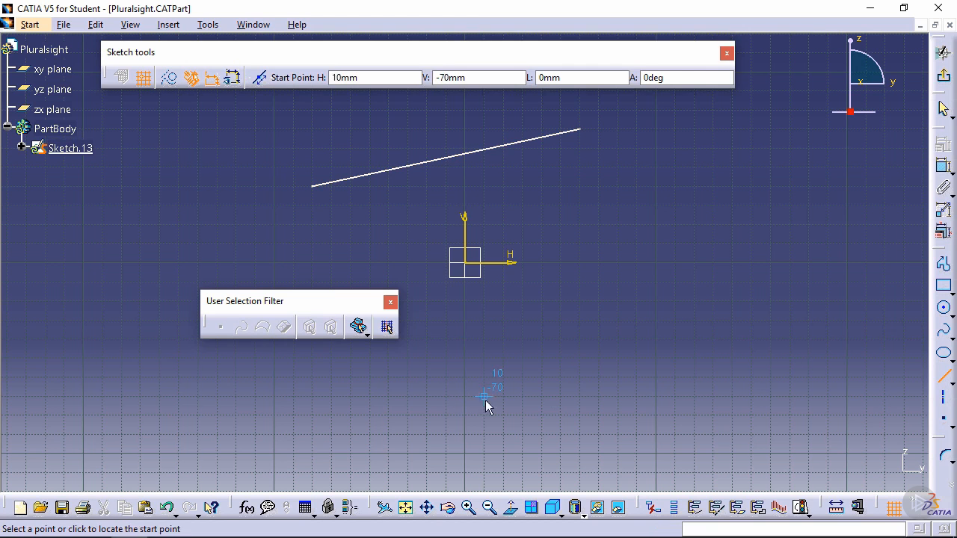
{"action": "left_click", "coordinate": [539, 411]}
{"action": "left_click", "coordinate": [675, 242]}
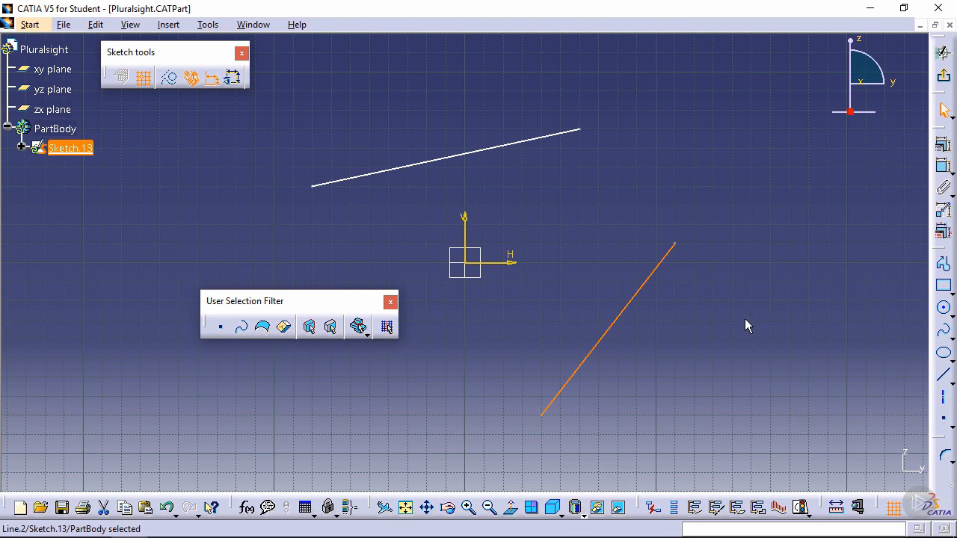
Step: Keep the Line tool active and sketch four more separate lines around the origin, the last one vertical at H 160 mm down to V -50 mm
{"action": "double_click", "coordinate": [944, 380]}
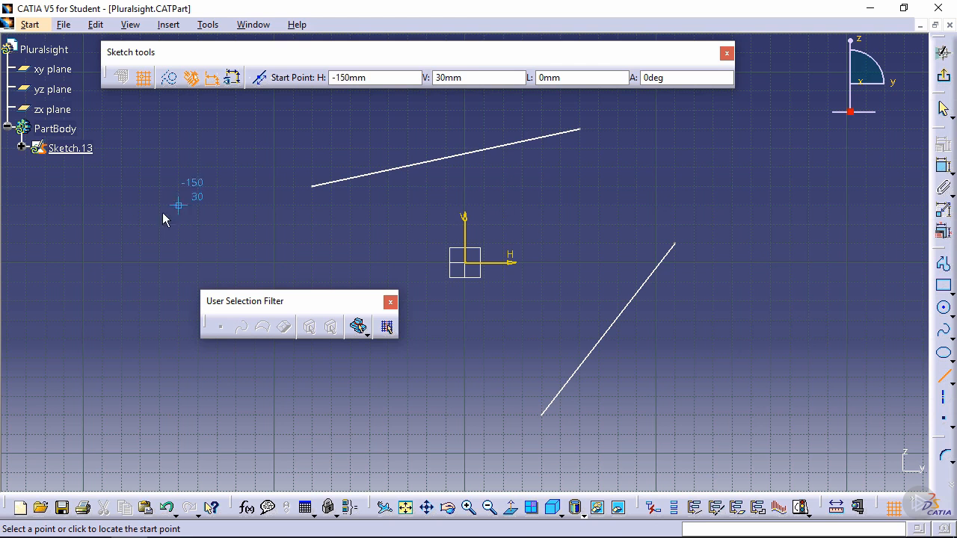
{"action": "left_click", "coordinate": [102, 231]}
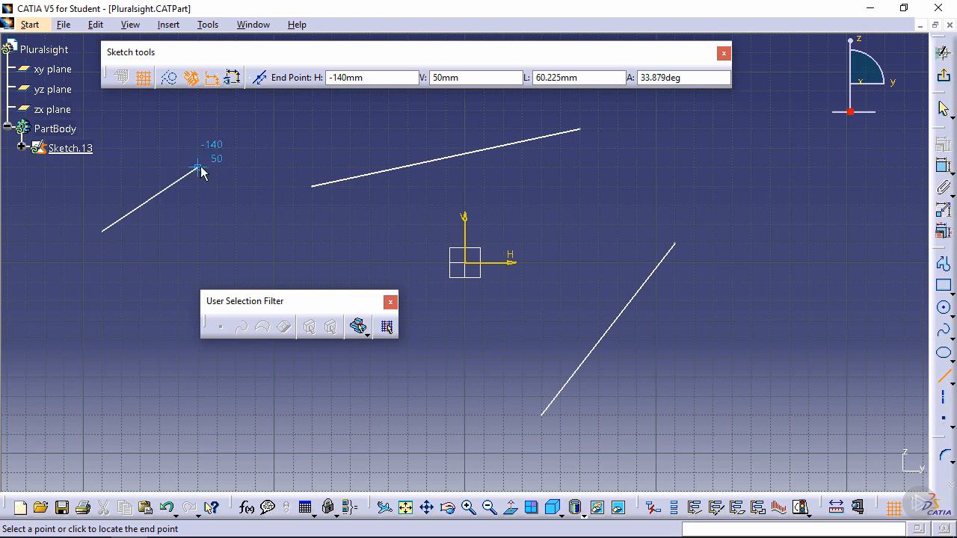
{"action": "left_click", "coordinate": [274, 130]}
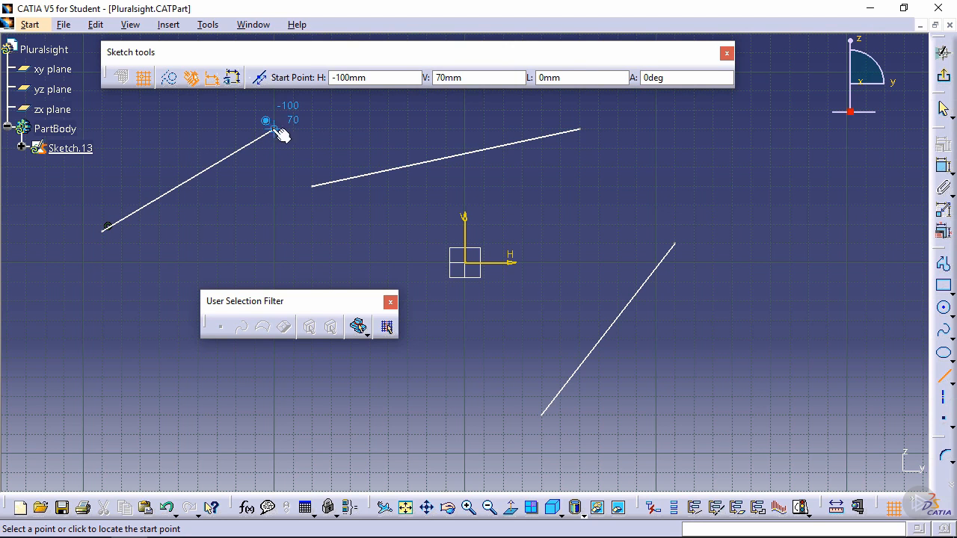
{"action": "left_click", "coordinate": [236, 244]}
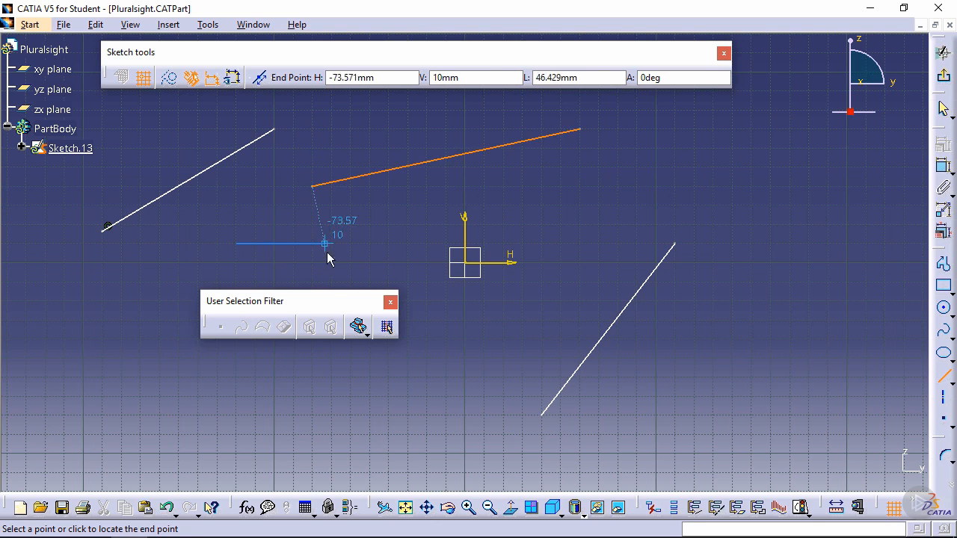
{"action": "left_click", "coordinate": [394, 203]}
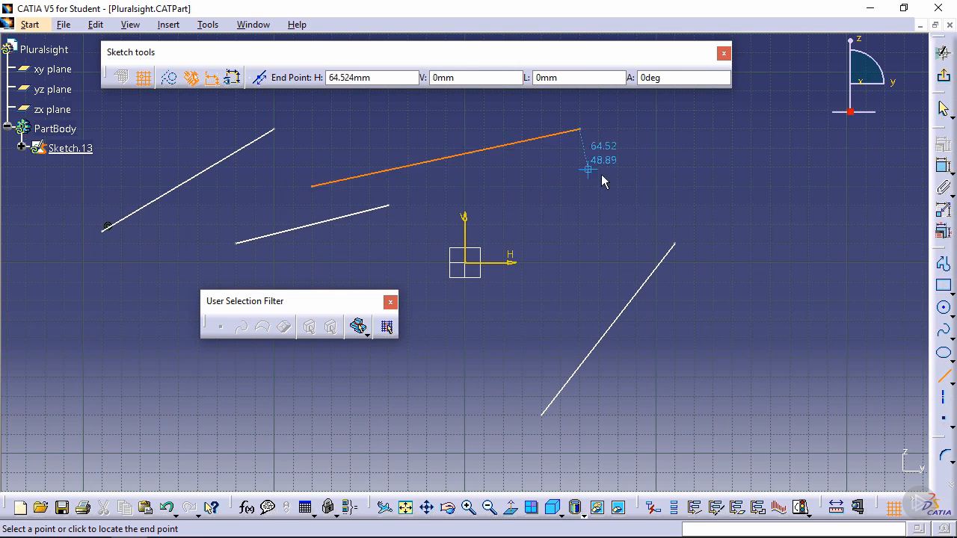
{"action": "left_click", "coordinate": [752, 158]}
{"action": "left_click", "coordinate": [771, 228]}
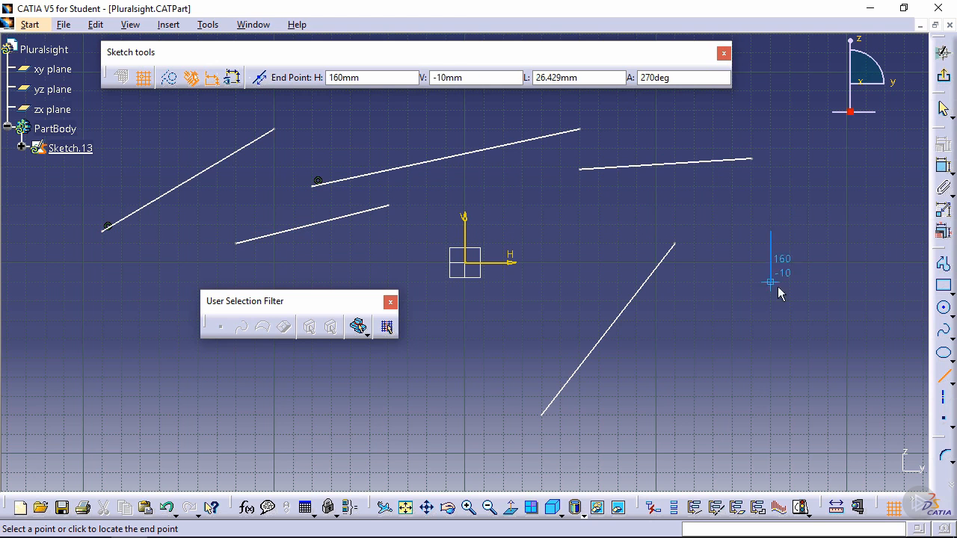
{"action": "left_click", "coordinate": [771, 358]}
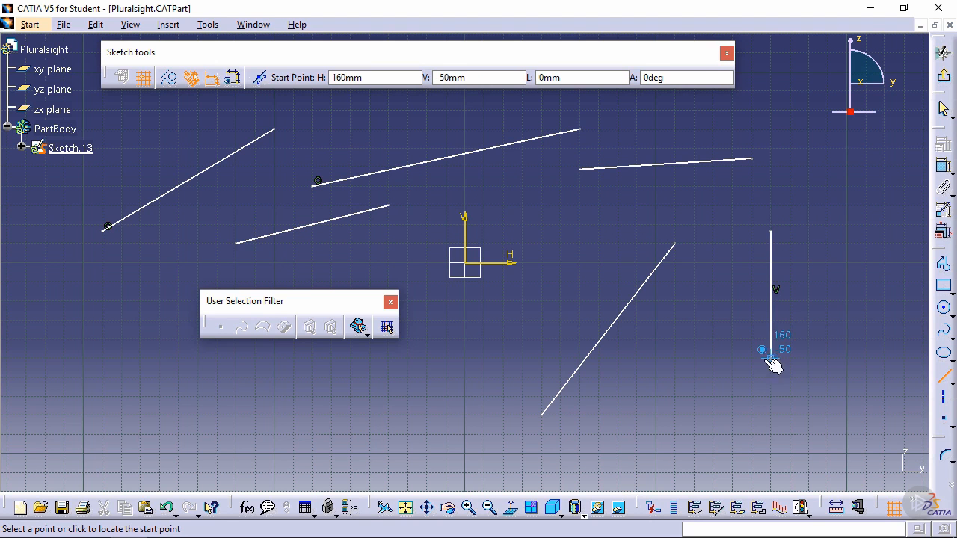
Step: Sketch four connected lines starting with a horizontal one from the first line's upper end at V 70 mm, and leave the Line command
{"action": "left_click", "coordinate": [582, 130]}
{"action": "left_click", "coordinate": [748, 130]}
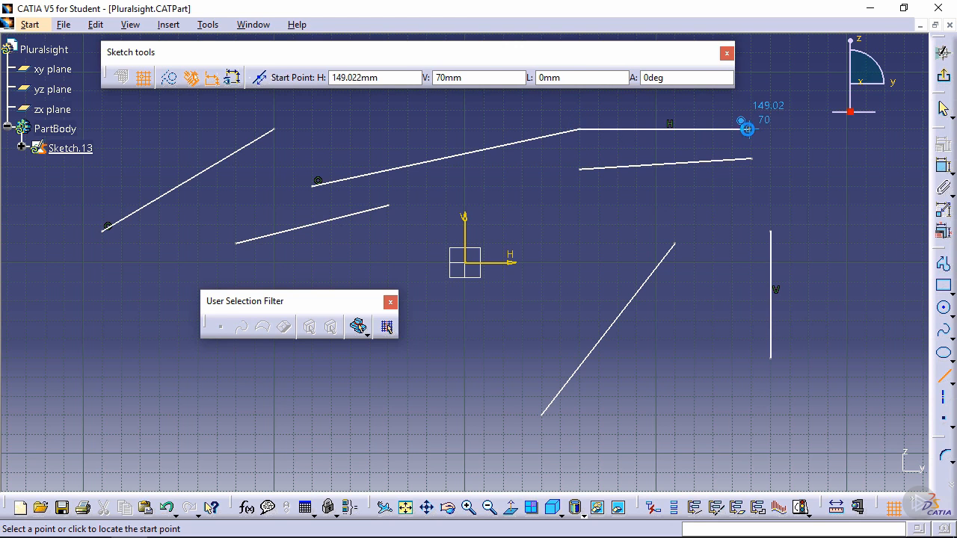
{"action": "left_click", "coordinate": [751, 129]}
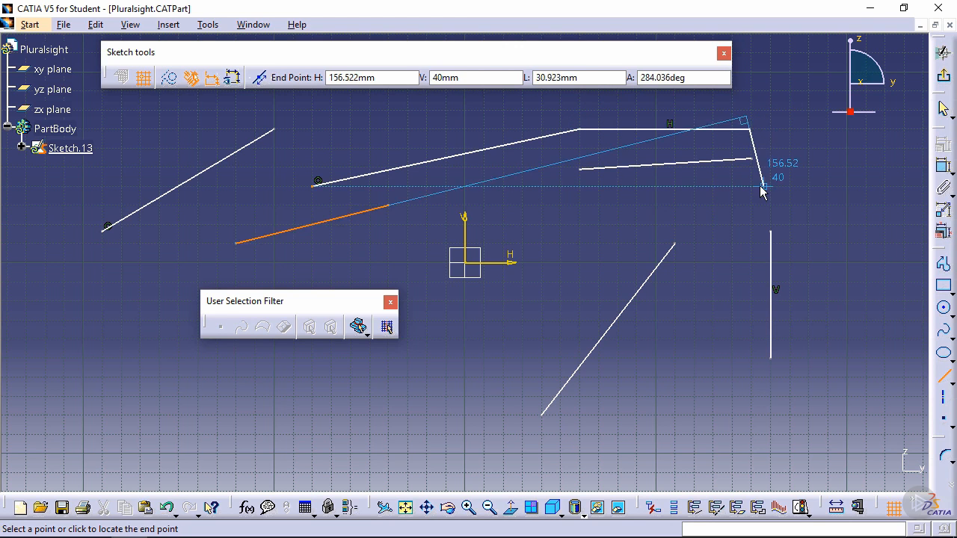
{"action": "left_click", "coordinate": [762, 187]}
{"action": "left_click", "coordinate": [763, 188]}
{"action": "left_click", "coordinate": [716, 297]}
{"action": "left_click", "coordinate": [714, 300]}
{"action": "left_click", "coordinate": [581, 205]}
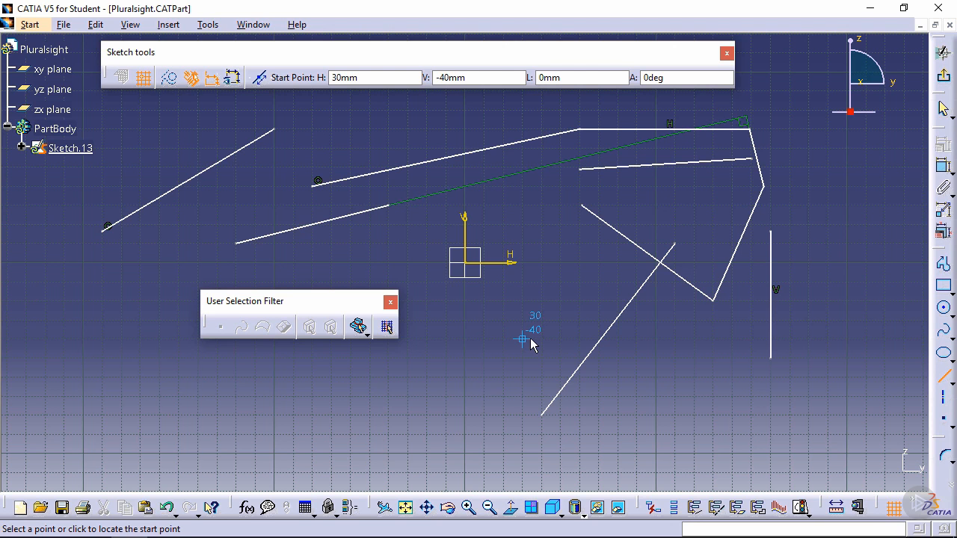
{"action": "key", "text": "Escape"}
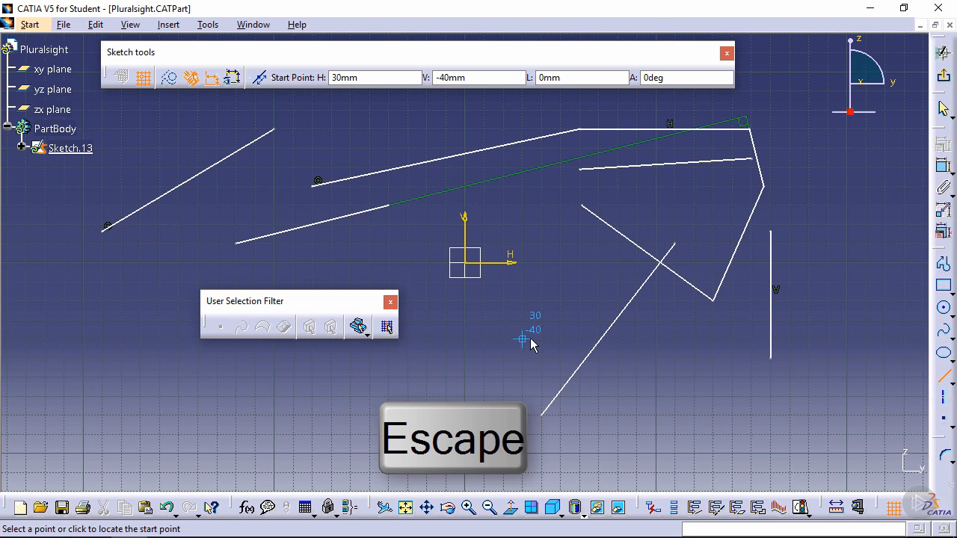
{"action": "key", "text": "Escape"}
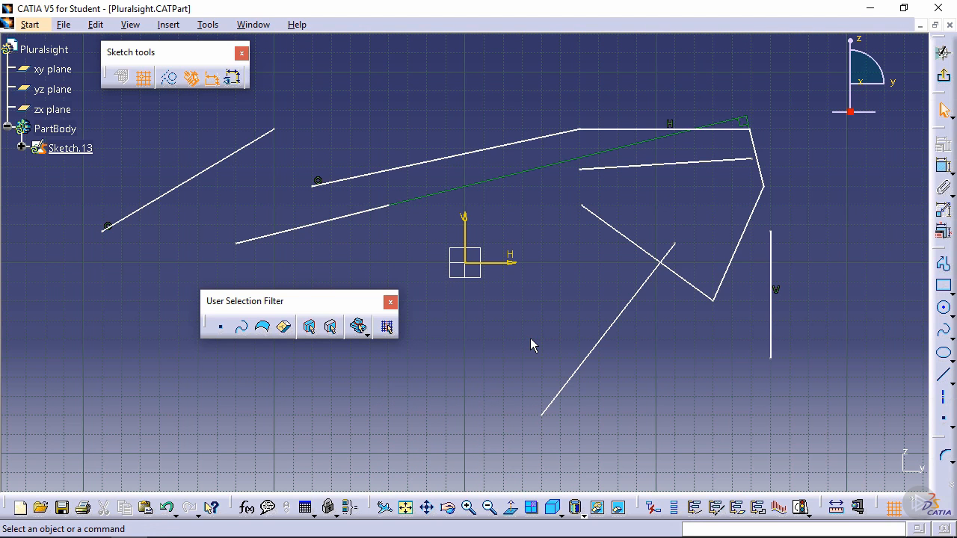
{"action": "left_click", "coordinate": [944, 374]}
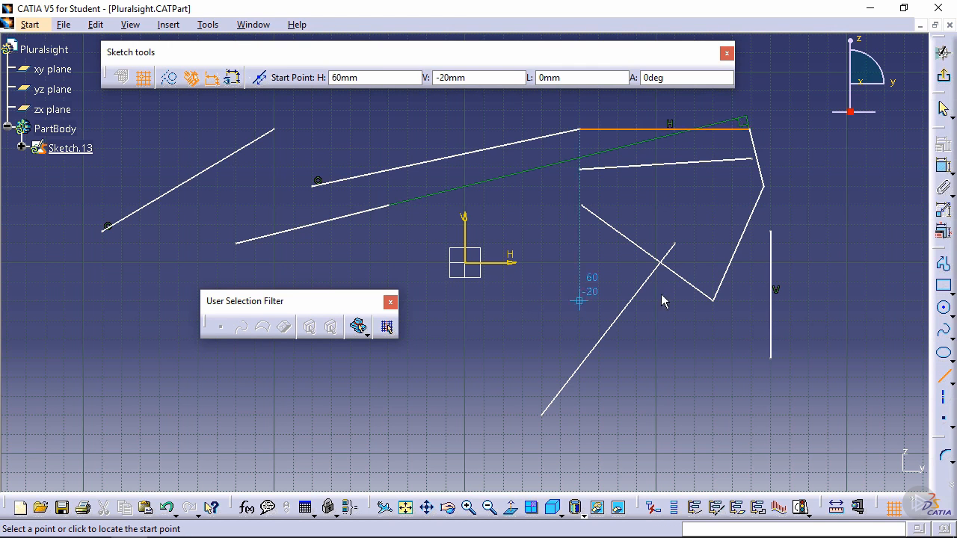
{"action": "left_click", "coordinate": [944, 377]}
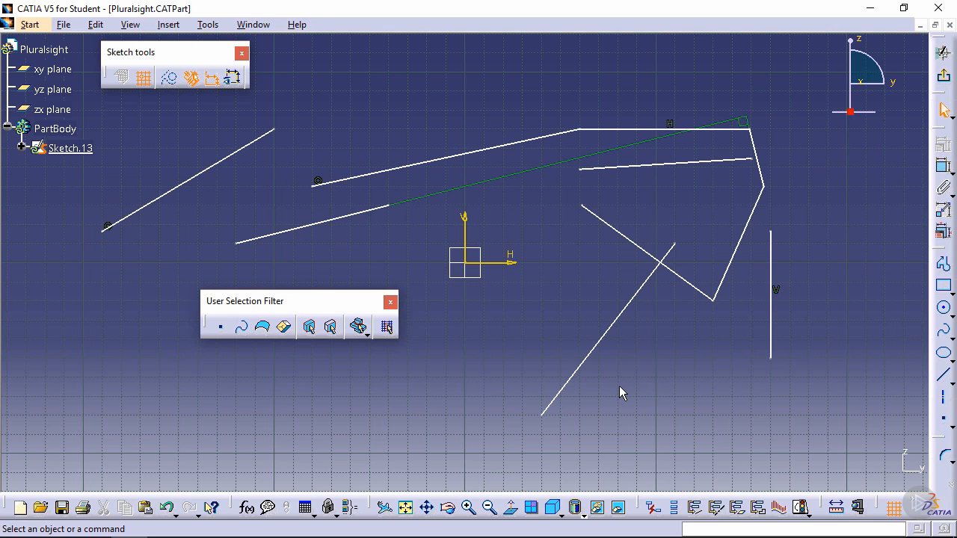
Step: Delete the isolated sloped line, and delete the two long sloped lines, the horizontal line and the nearly horizontal line below it together
{"action": "left_click", "coordinate": [210, 174]}
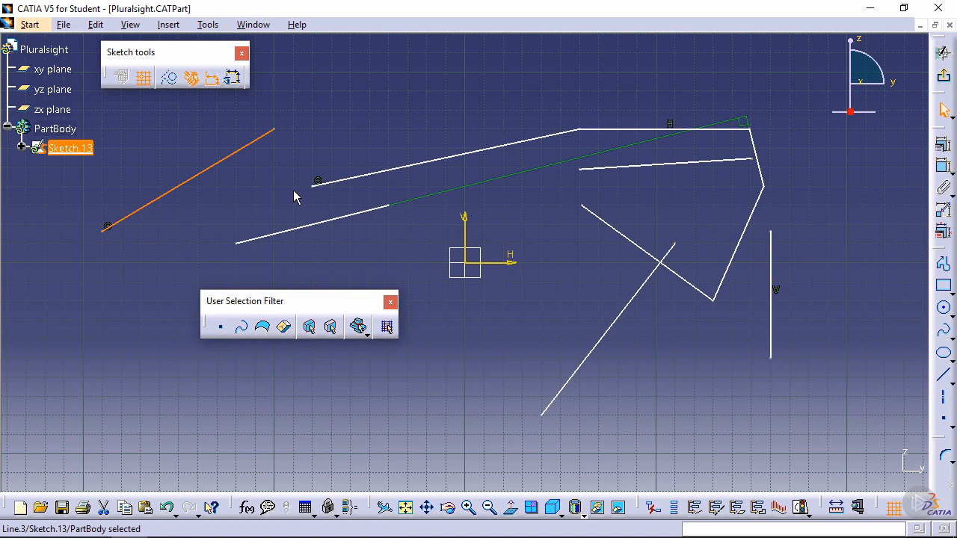
{"action": "key", "text": "Delete"}
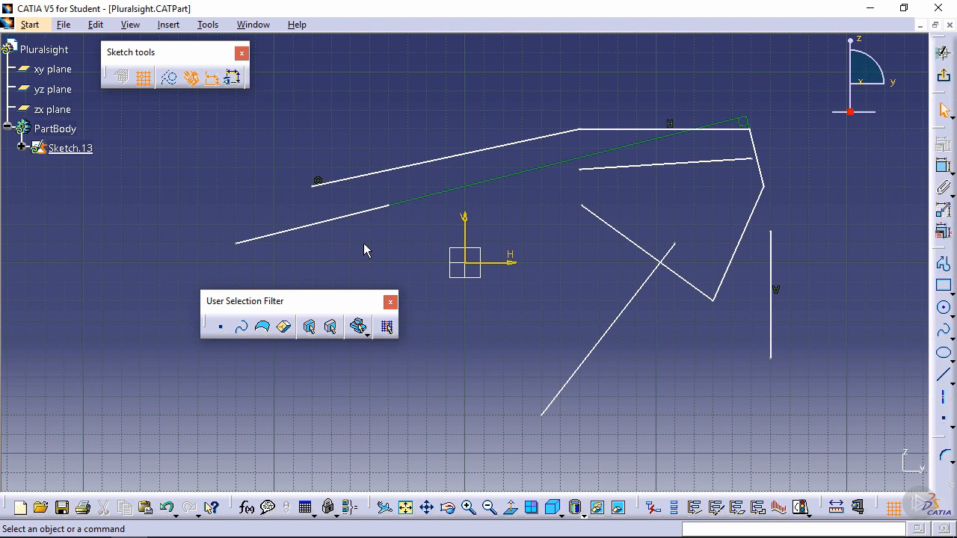
{"action": "key", "text": "ctrl"}
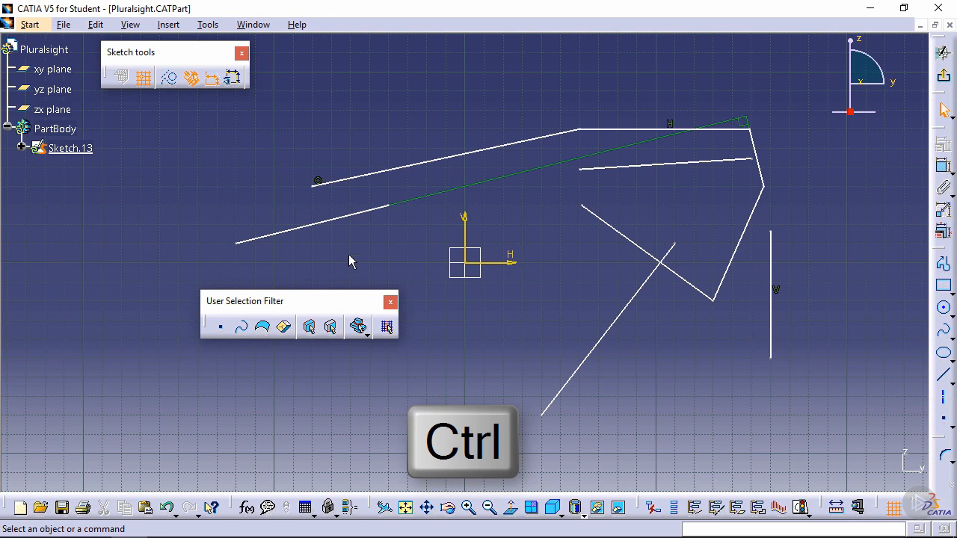
{"action": "left_click", "coordinate": [335, 219], "text": "ctrl"}
{"action": "left_click", "coordinate": [387, 171], "text": "ctrl"}
{"action": "left_click", "coordinate": [621, 129], "text": "ctrl"}
{"action": "left_click", "coordinate": [656, 172], "text": "ctrl"}
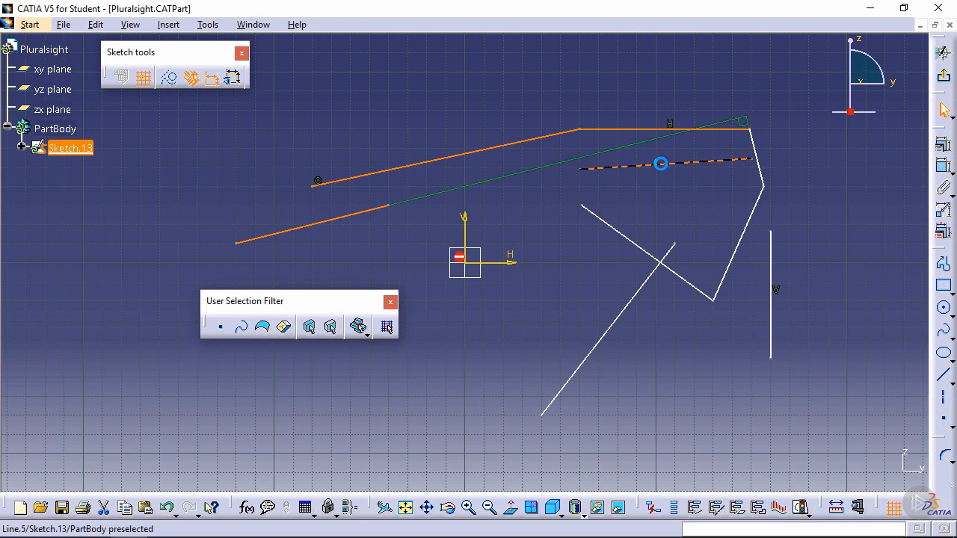
{"action": "key", "text": "Delete"}
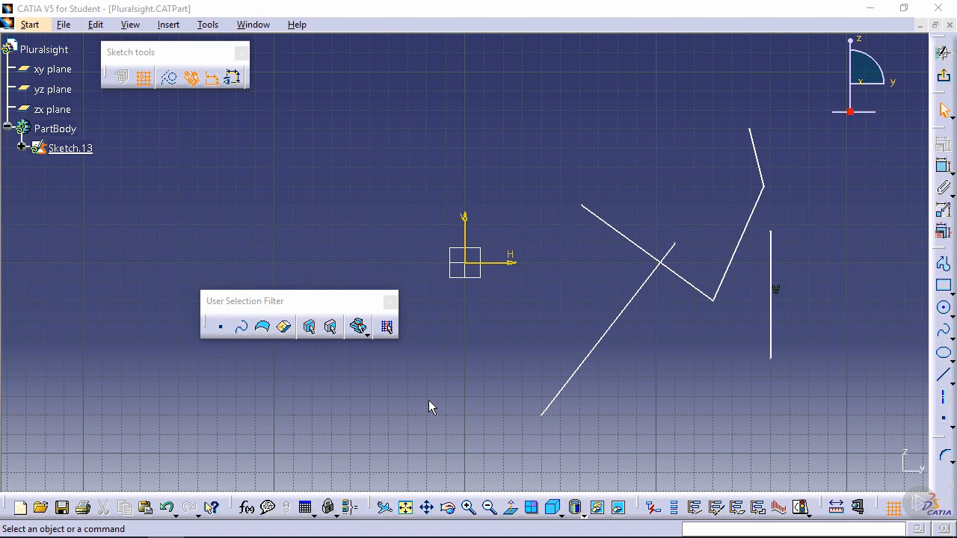
Step: Select all remaining sketch lines with a selection window and delete them
{"action": "left_click", "coordinate": [415, 428]}
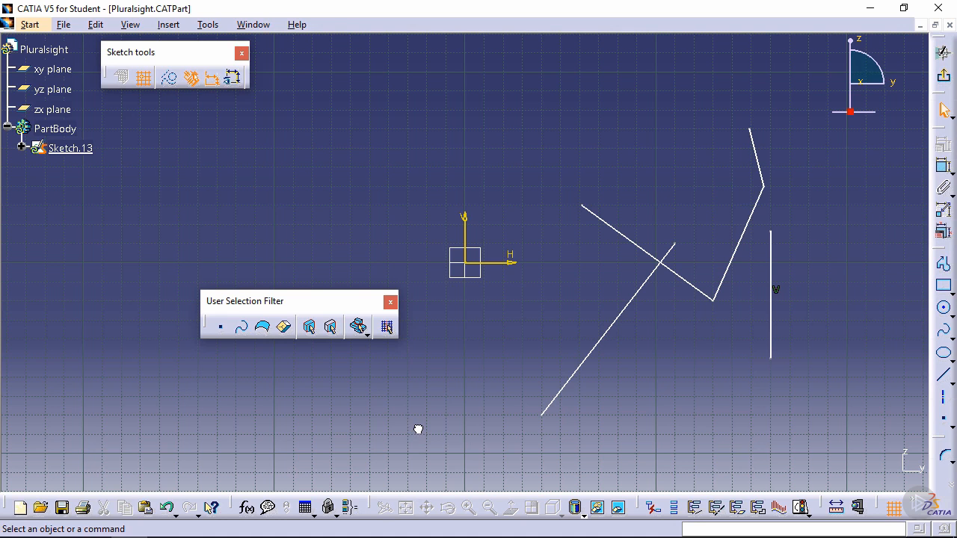
{"action": "mouse_move", "coordinate": [418, 430]}
{"action": "left_mouse_down"}
{"action": "mouse_move", "coordinate": [502, 387]}
{"action": "mouse_move", "coordinate": [591, 272]}
{"action": "mouse_move", "coordinate": [741, 224]}
{"action": "mouse_move", "coordinate": [818, 178]}
{"action": "mouse_move", "coordinate": [831, 104]}
{"action": "mouse_move", "coordinate": [822, 118]}
{"action": "left_mouse_up"}
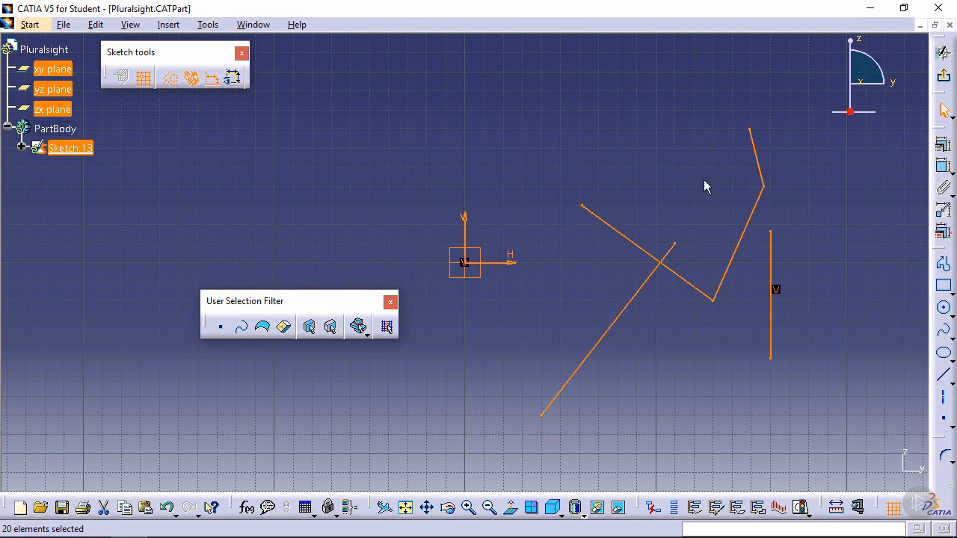
{"action": "key", "text": "Delete"}
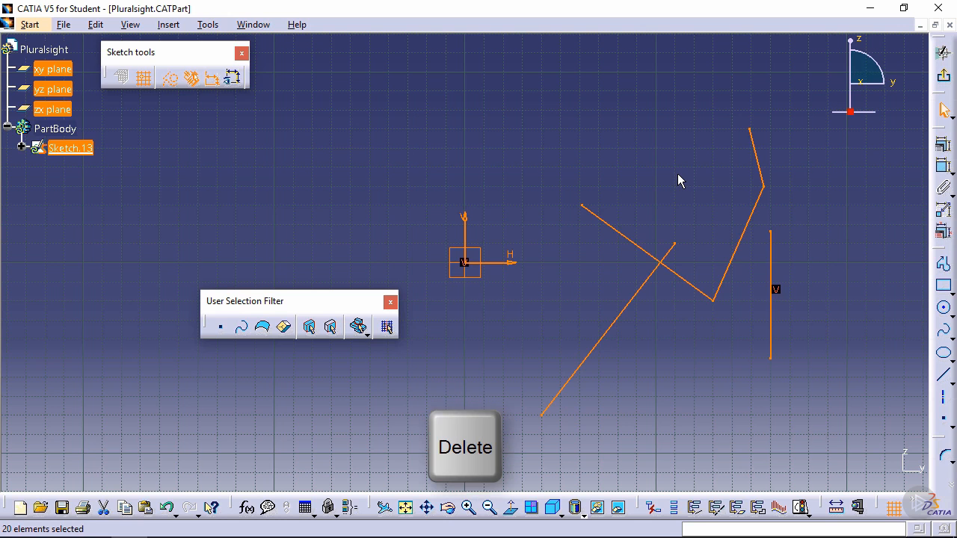